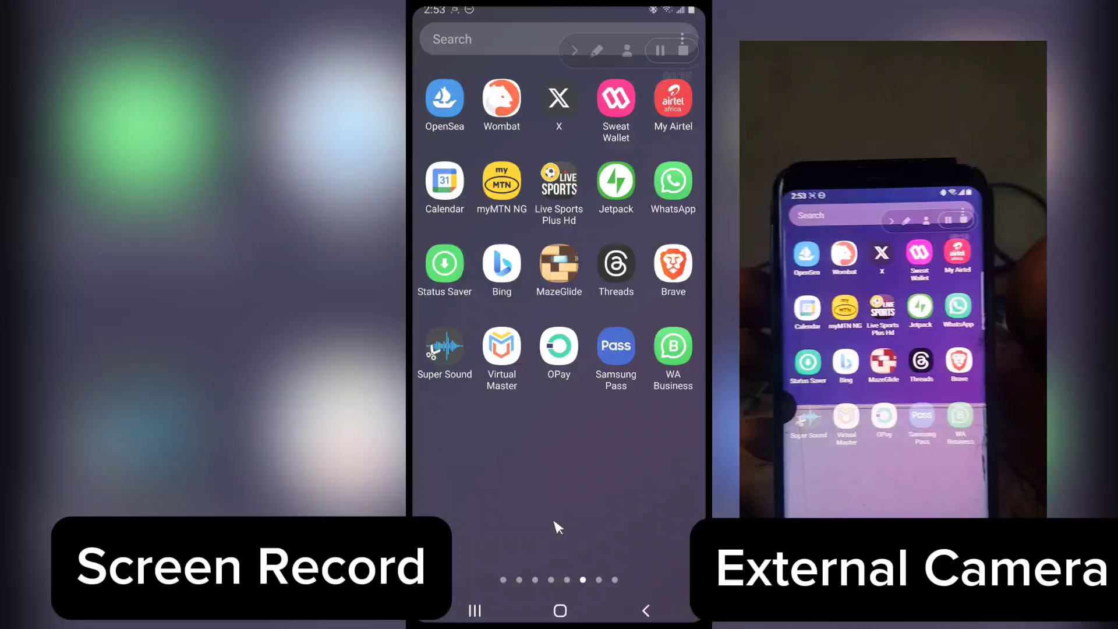
Step: Screenshot the app drawer page showing OpenSea, Wombat and X with the hardware key combo
key("Print")
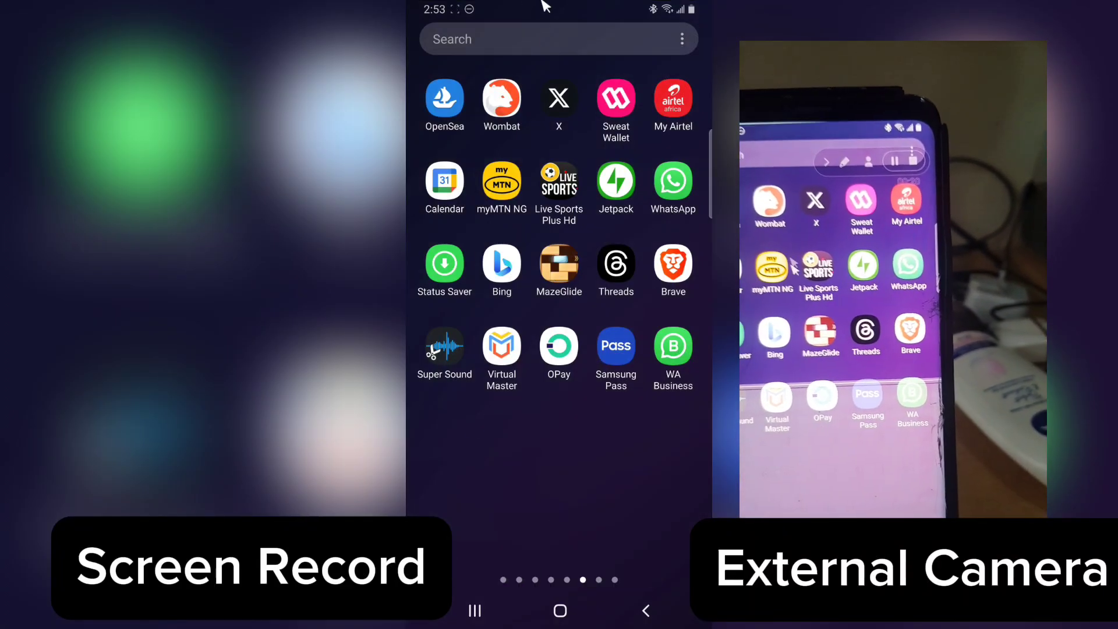
Step: Take another app drawer screenshot using the Capture screen tile on quick settings page 2
left_click_drag(544, 5, 615, 328)
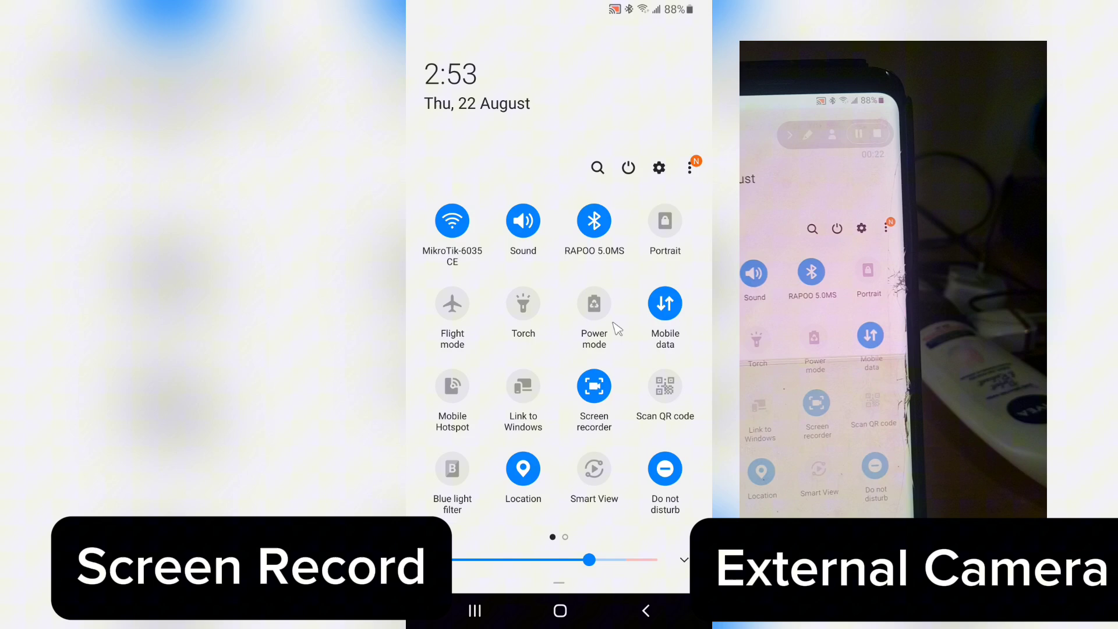
left_click_drag(594, 365, 472, 359)
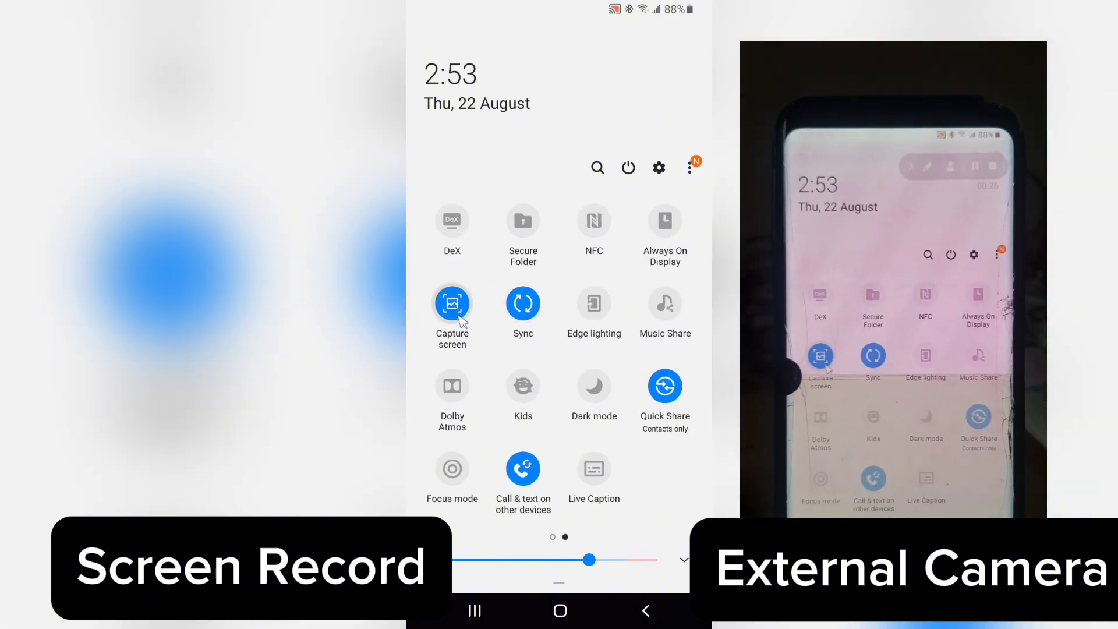
left_click(460, 320)
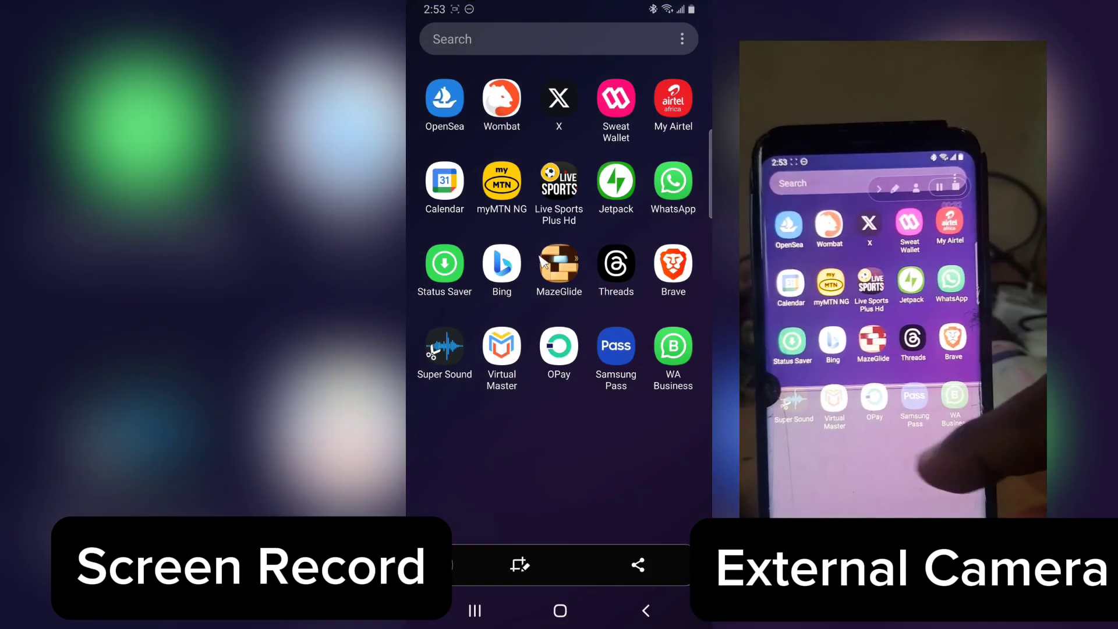
Step: Go home, open the app drawer, page back to the first page and launch Play Store
left_click(561, 610)
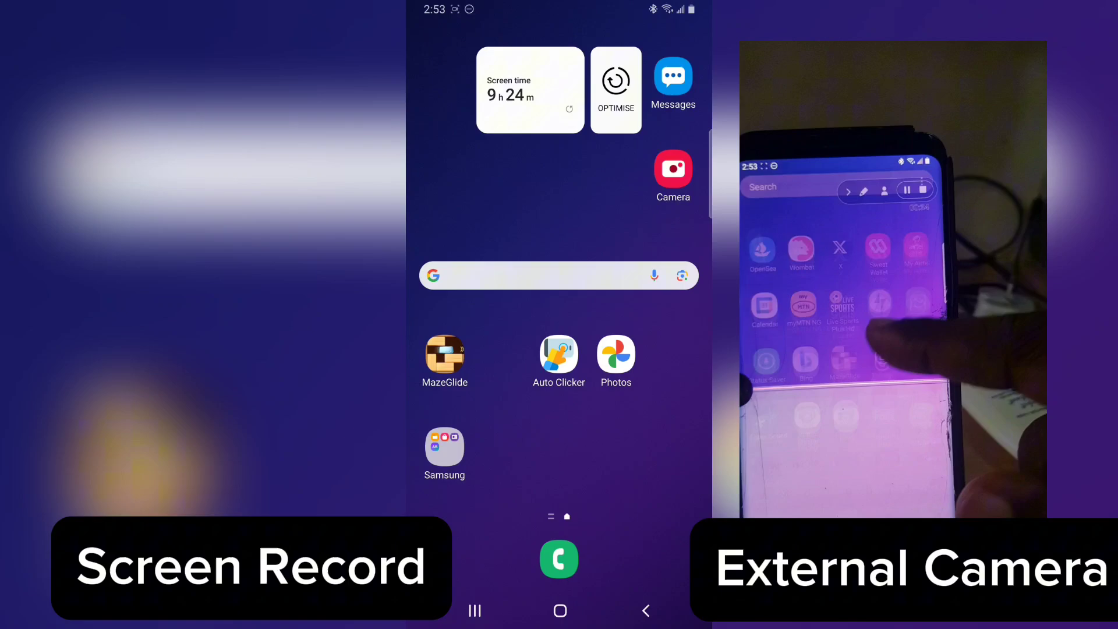
left_click_drag(559, 481, 560, 219)
mouse_move(656, 350)
left_mouse_down()
mouse_move(455, 350)
mouse_move(655, 349)
left_mouse_up()
left_click_drag(454, 350, 655, 350)
left_click_drag(454, 350, 655, 350)
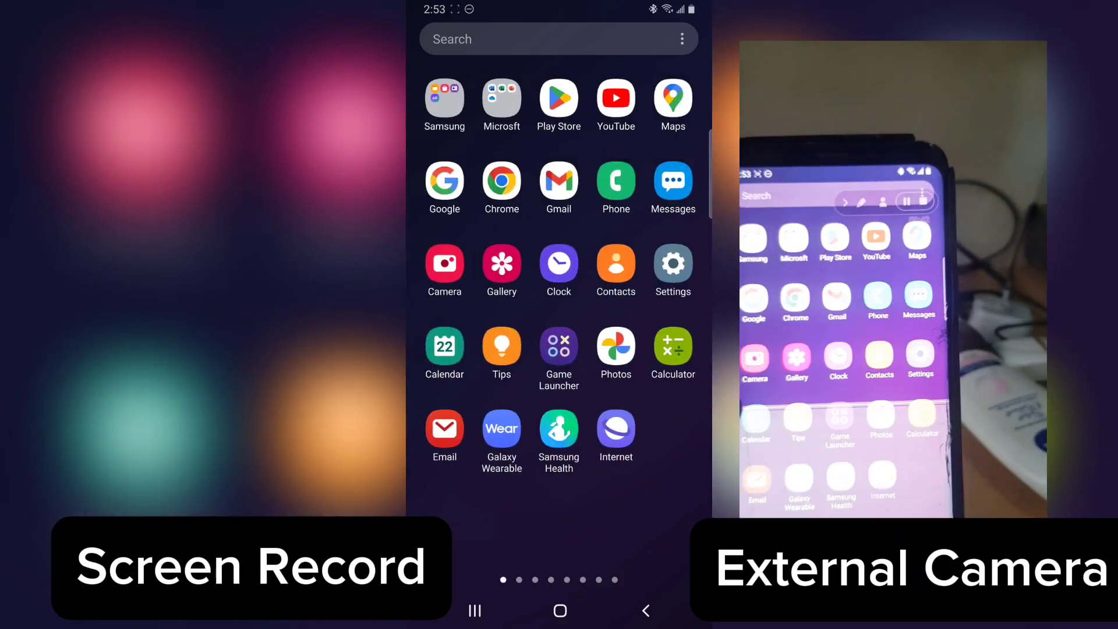
left_click(560, 99)
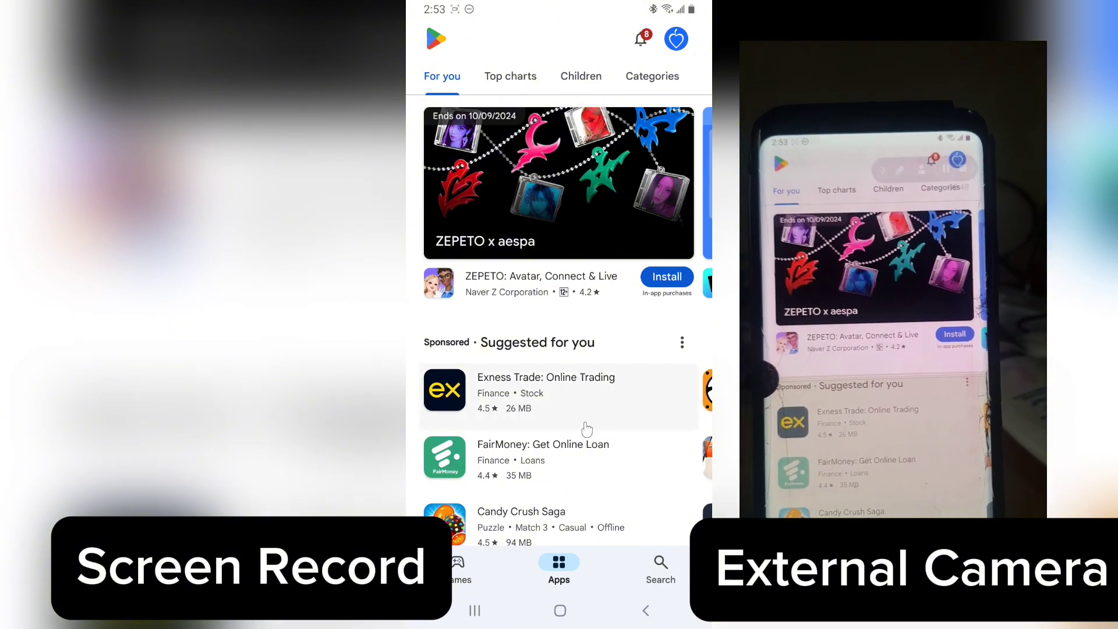
Step: Search the Play Store for 'screenshot' from the 'scree' suggestion, then select the query for editing
left_click(657, 564)
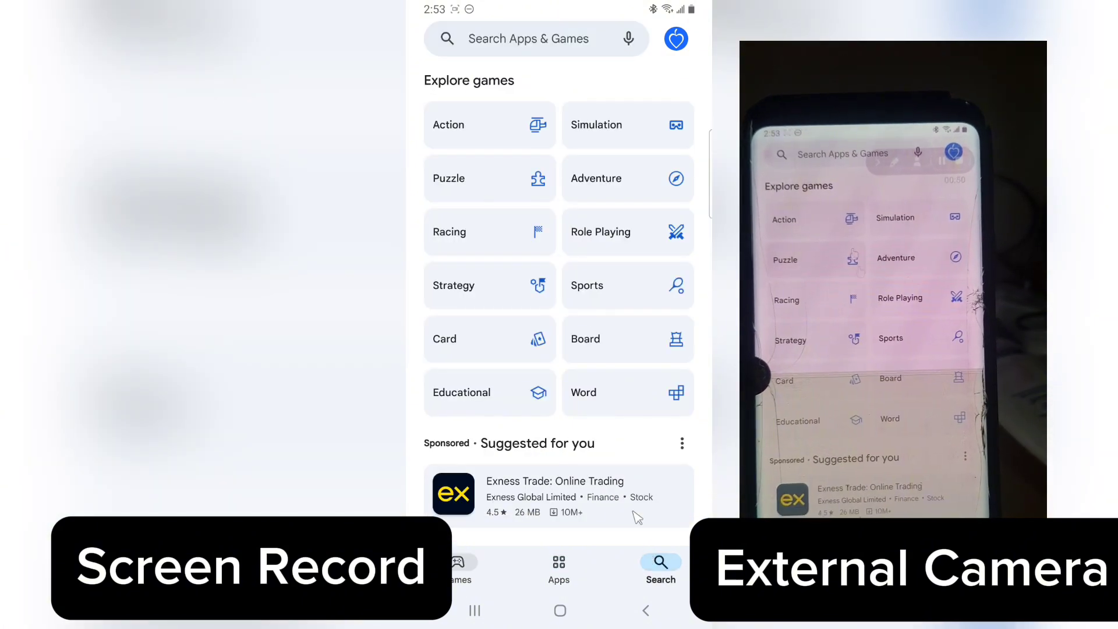
left_click(494, 40)
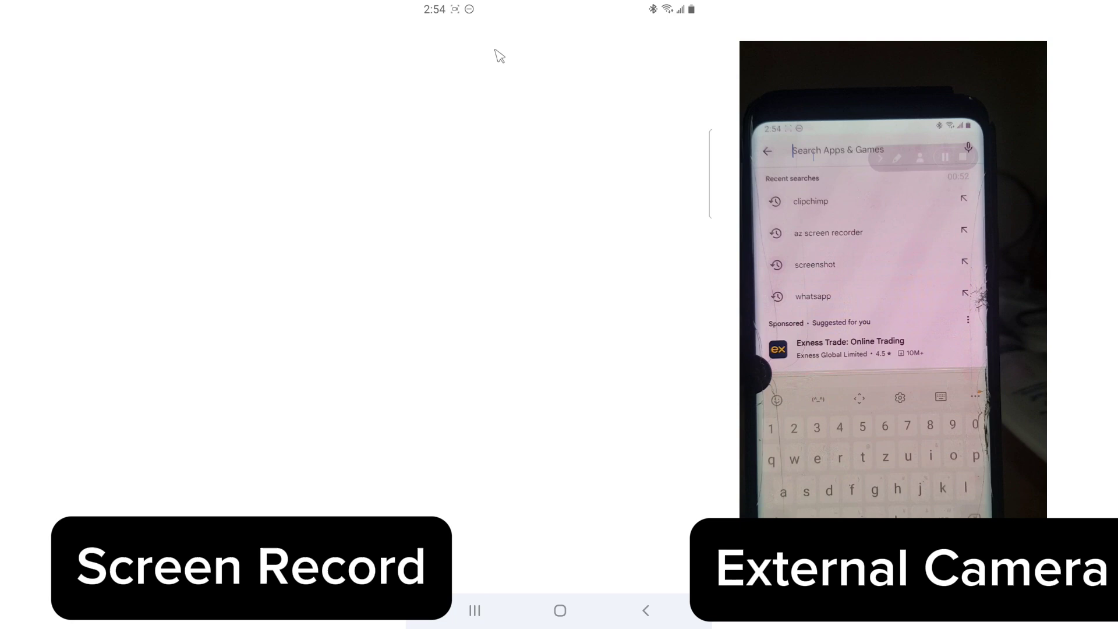
type("s")
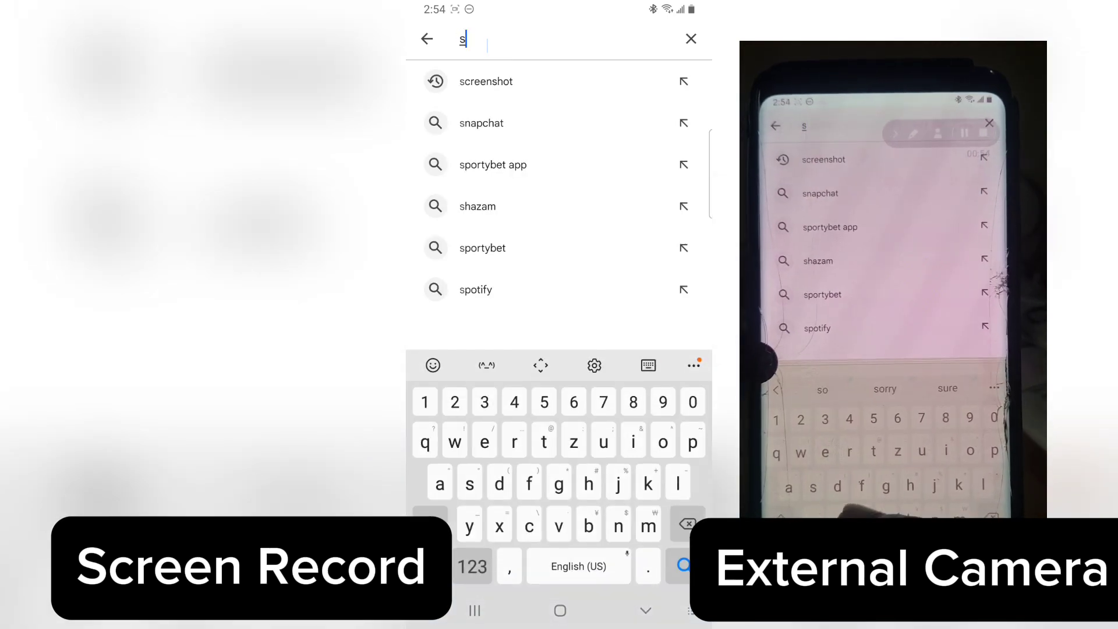
type("cree")
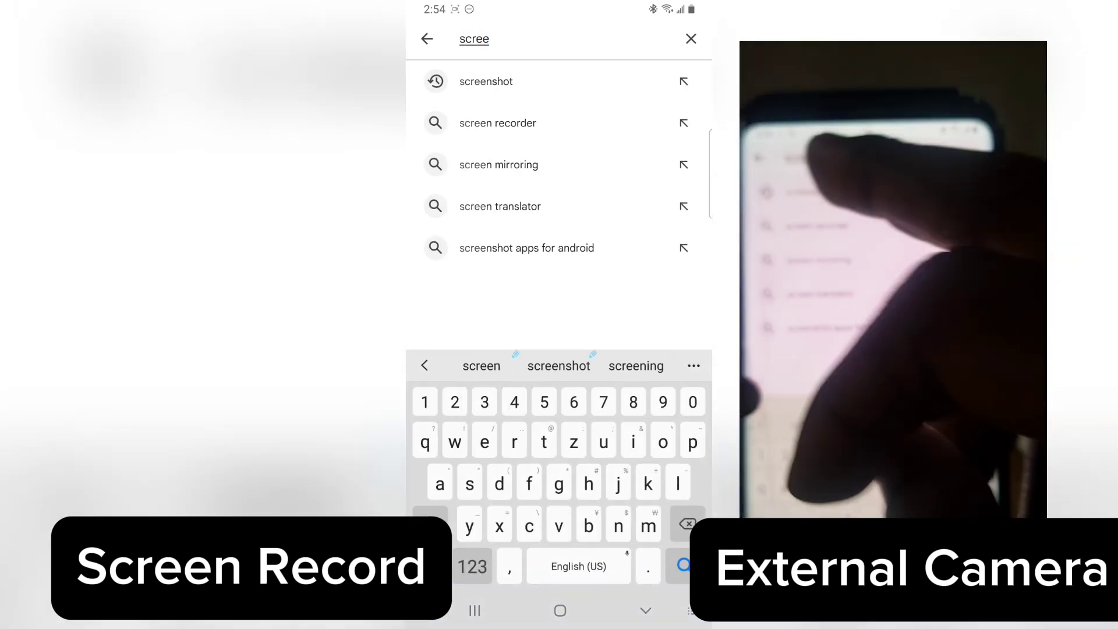
left_click(486, 81)
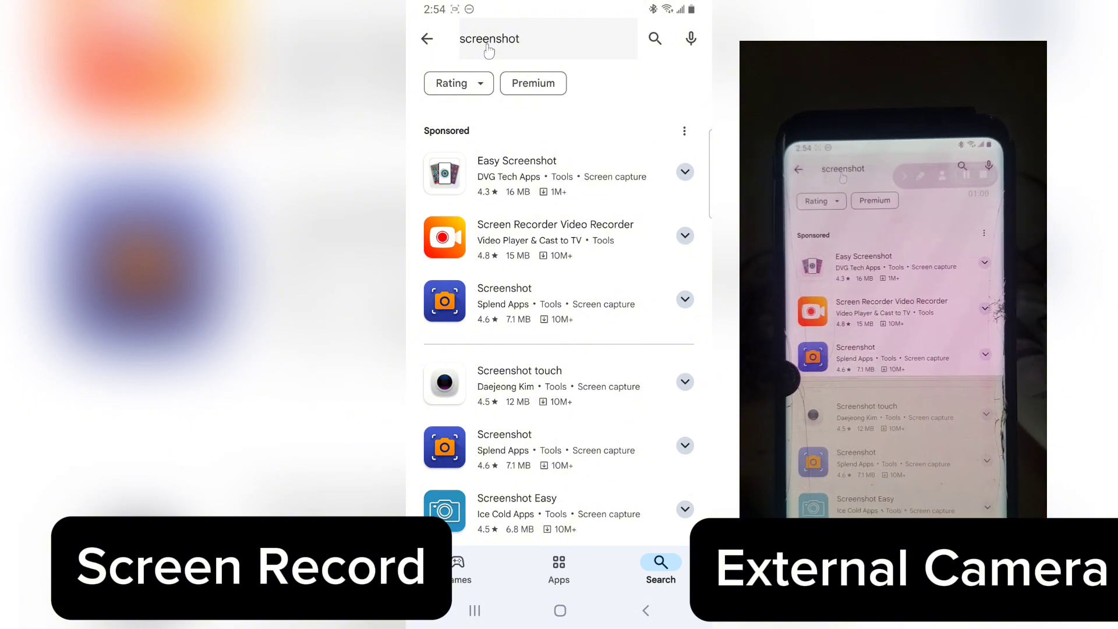
left_click(489, 50)
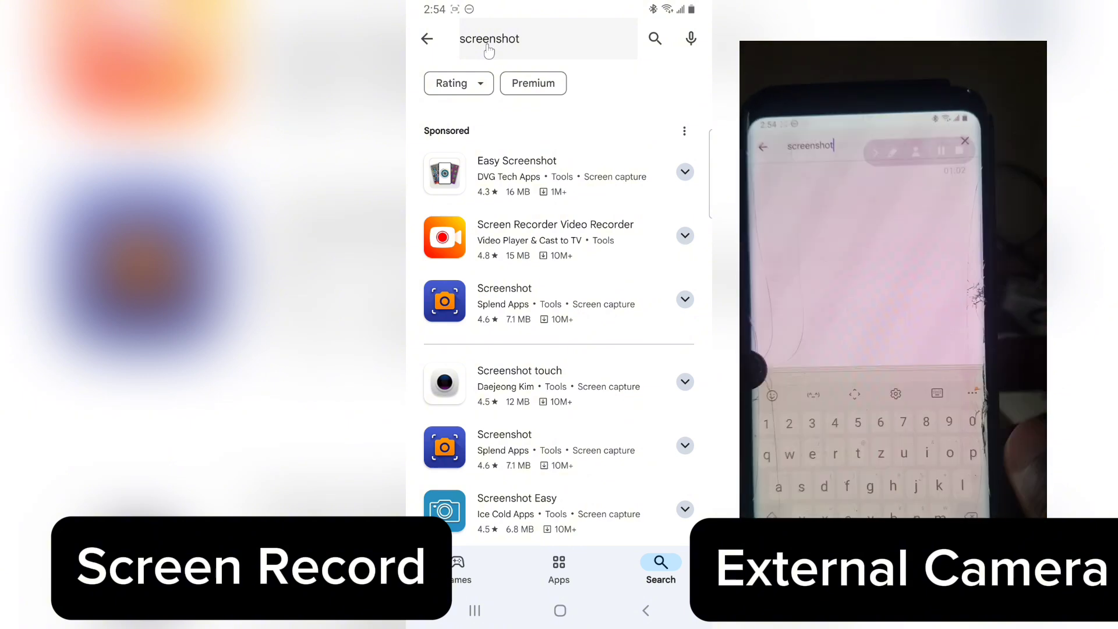
Step: Replace the search with 'az screen recorder' and open Screen Recorder - AZ Recorder
key("BackSpace")
key("BackSpace")
key("BackSpace")
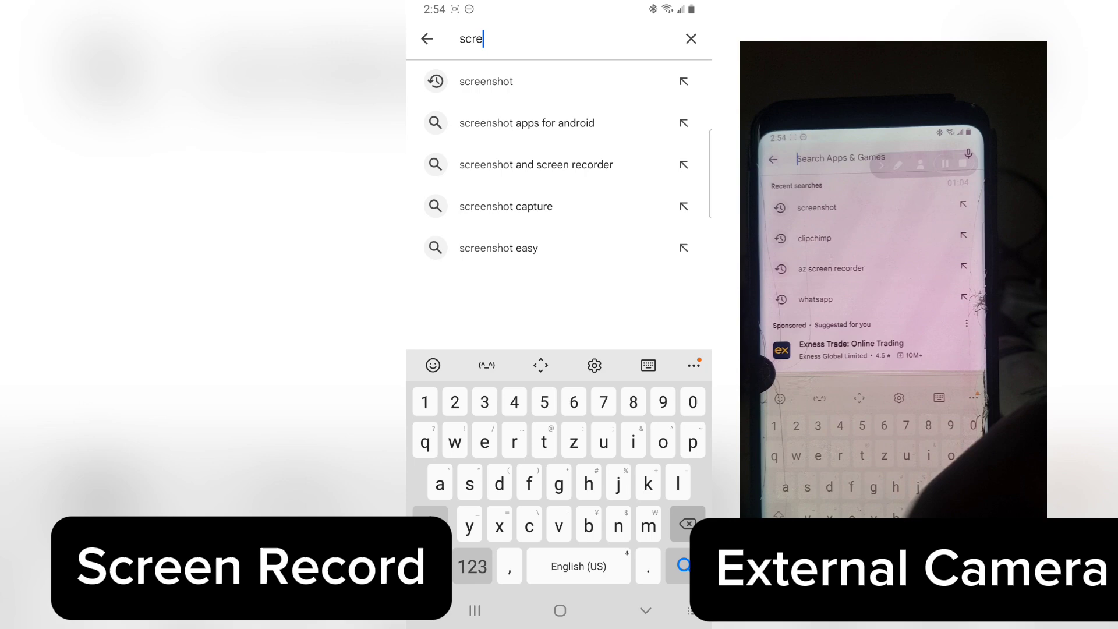
key("BackSpace")
key("BackSpace")
key("BackSpace")
type("a")
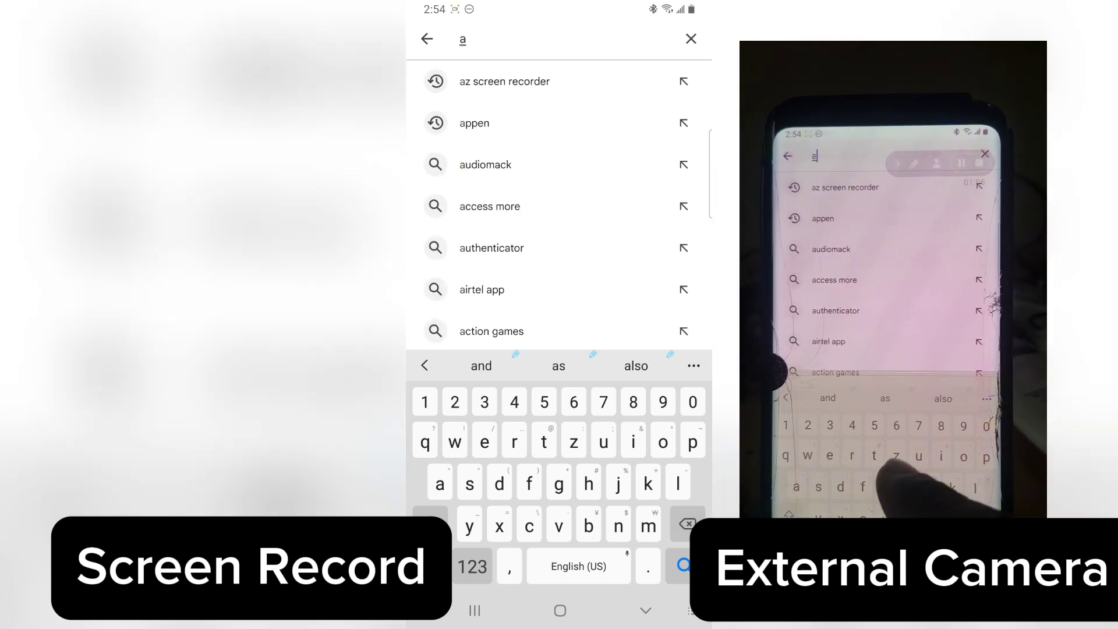
type("z")
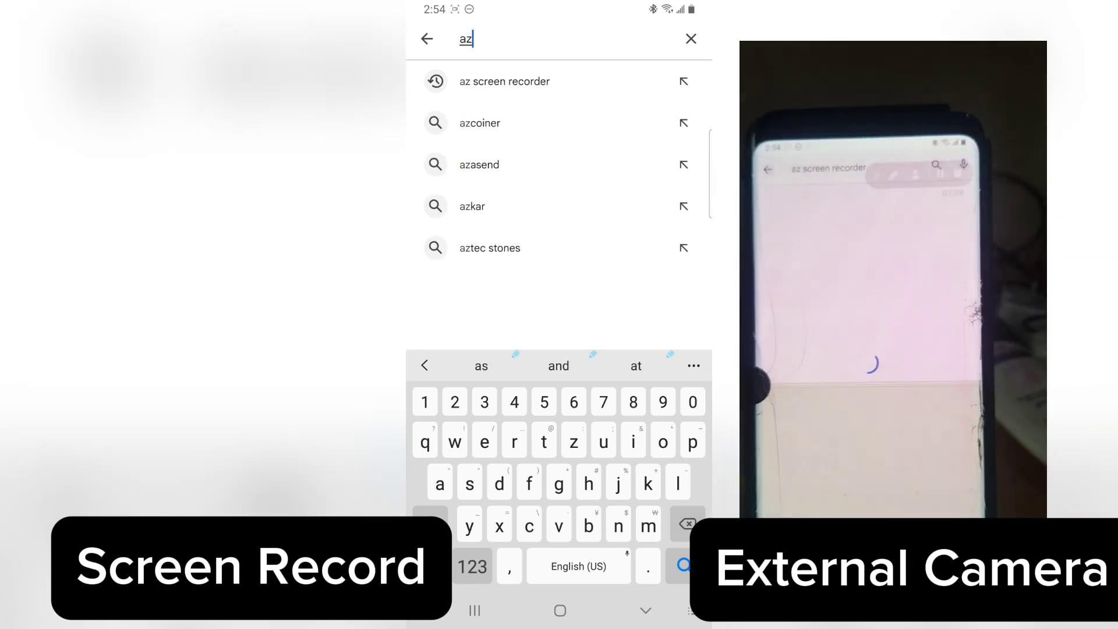
left_click(505, 82)
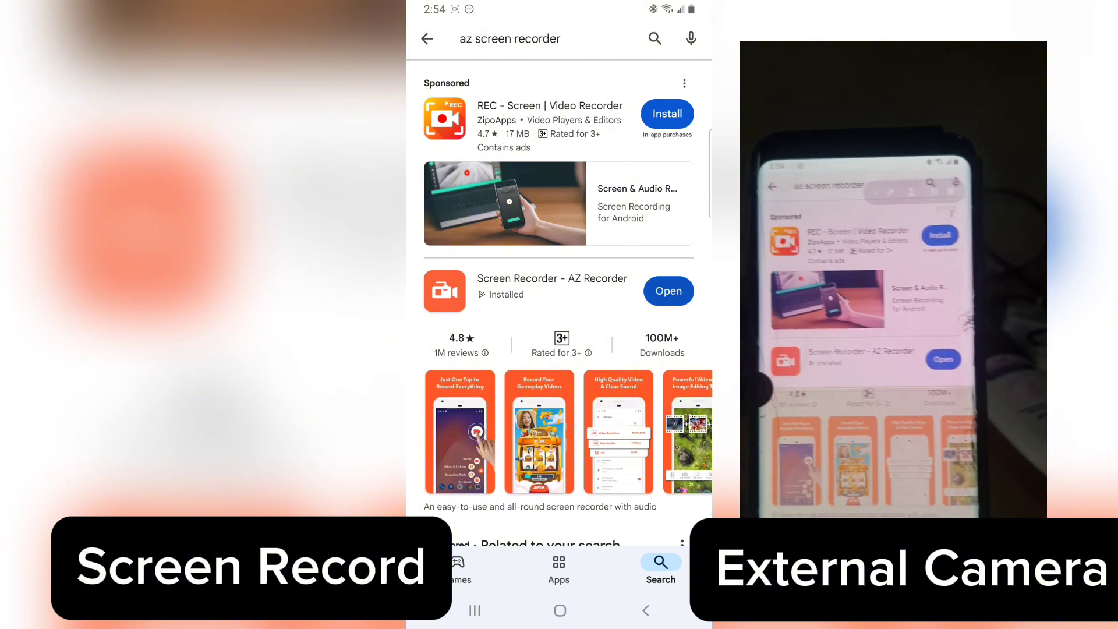
left_click(678, 278)
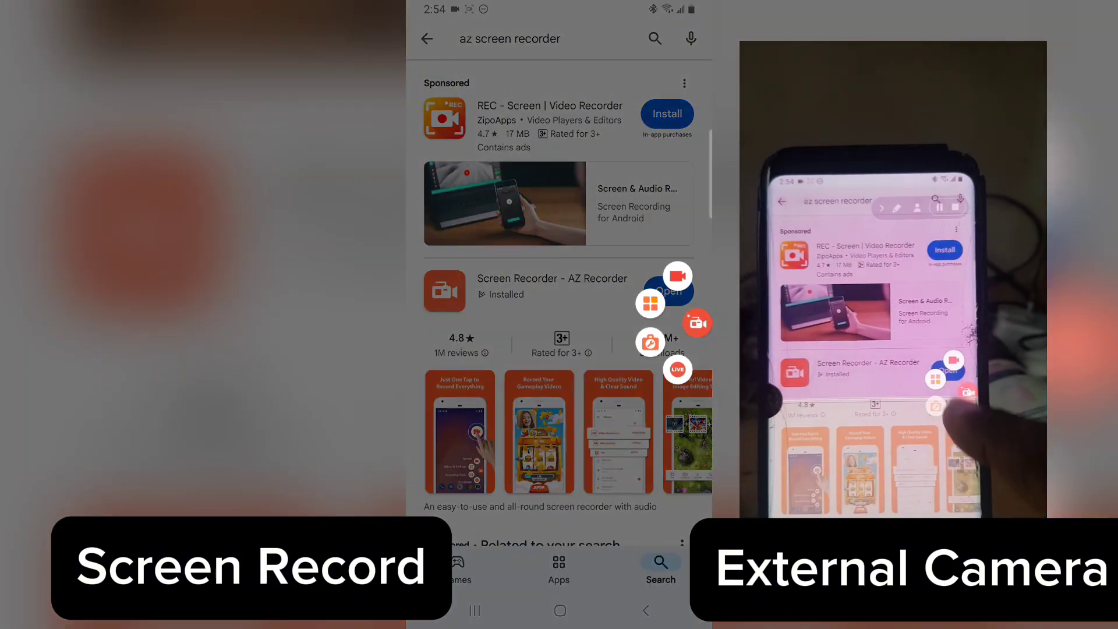
left_click(650, 303)
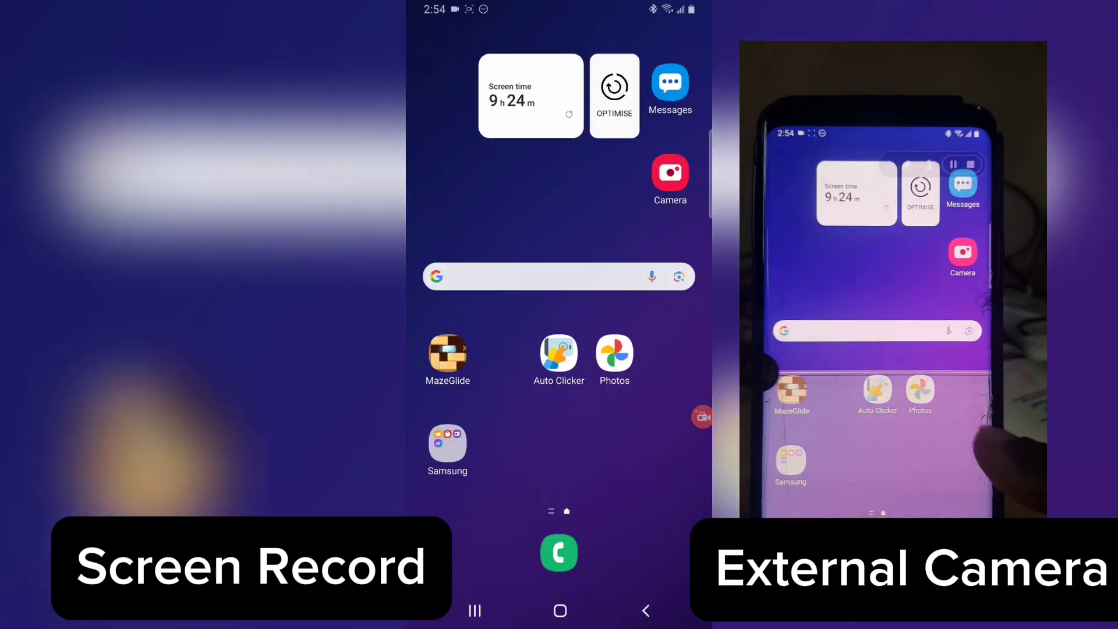
Step: Move the recorder bubble to the left edge, expand its menu, and show the Toolbox options
left_click_drag(704, 417, 421, 228)
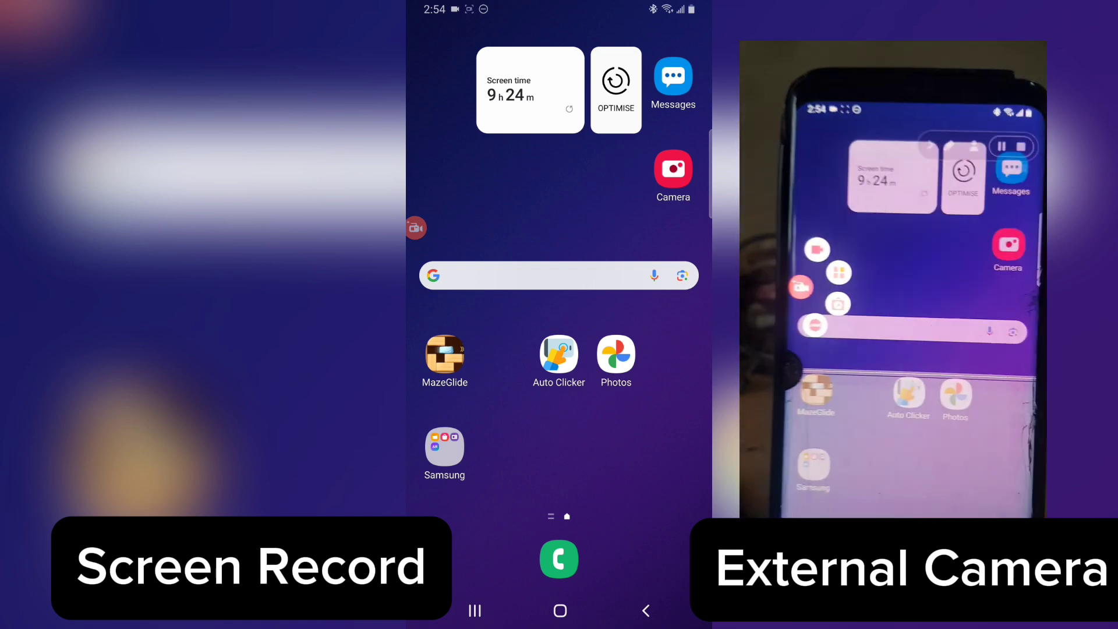
left_click(416, 227)
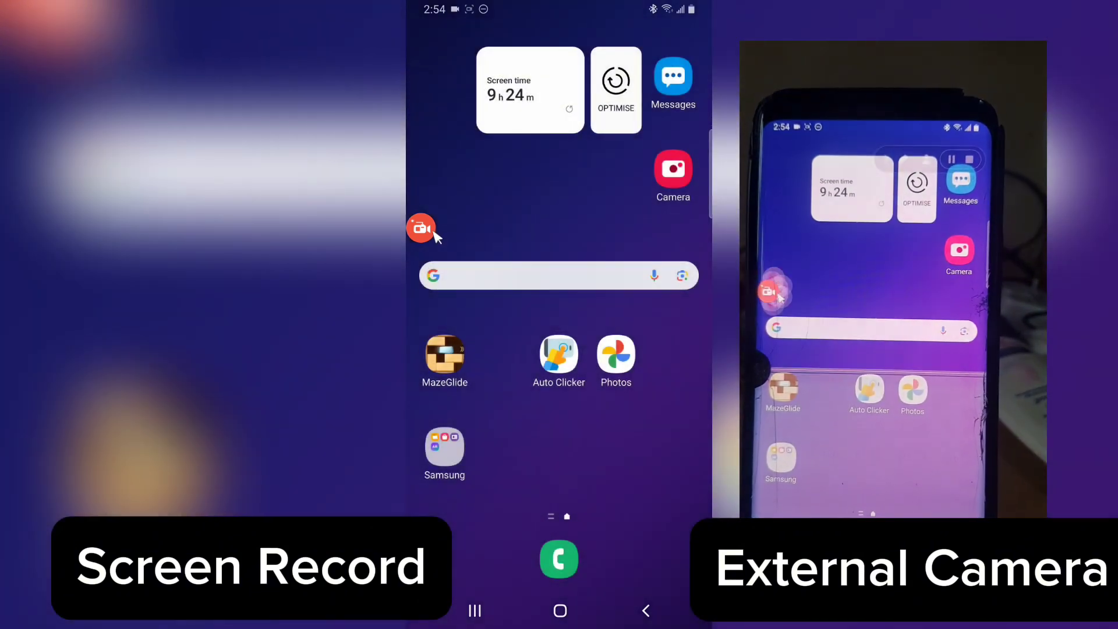
left_click(435, 233)
left_click(451, 215)
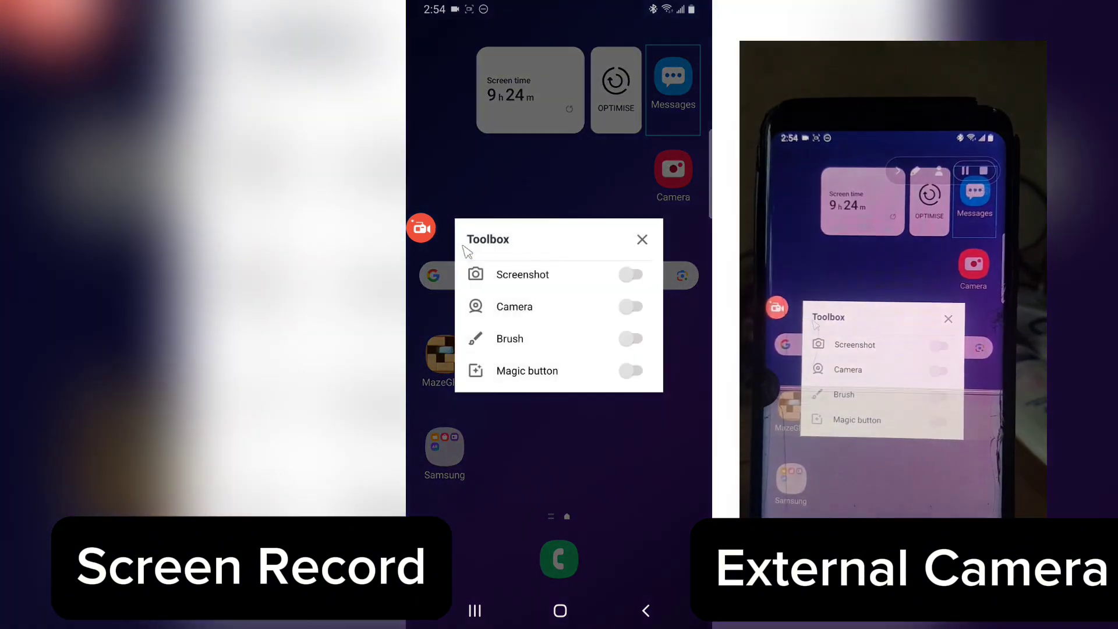
Step: Enable and reposition the floating Screenshot button, then show the app drawer page with Udemy
left_click(630, 276)
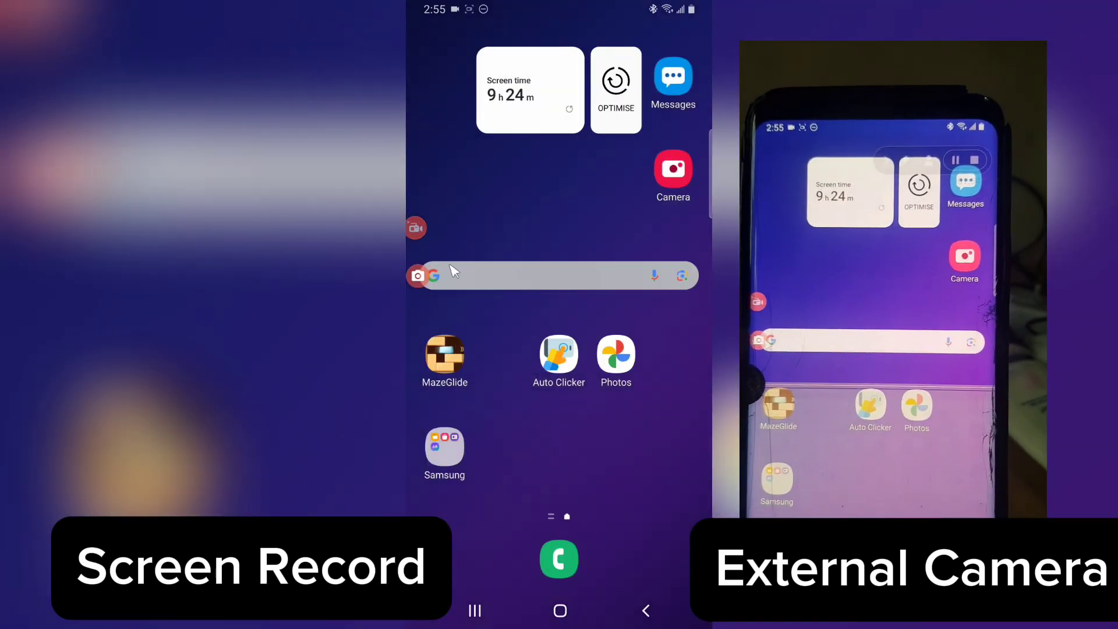
left_click_drag(429, 279, 522, 229)
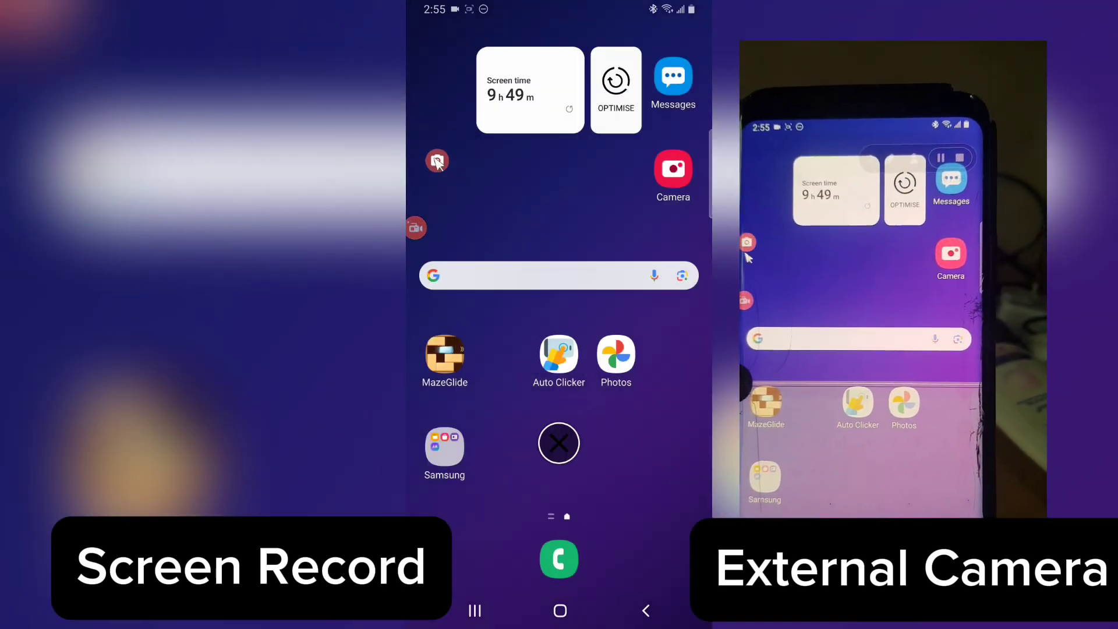
left_click_drag(537, 363, 515, 299)
left_click_drag(682, 319, 543, 325)
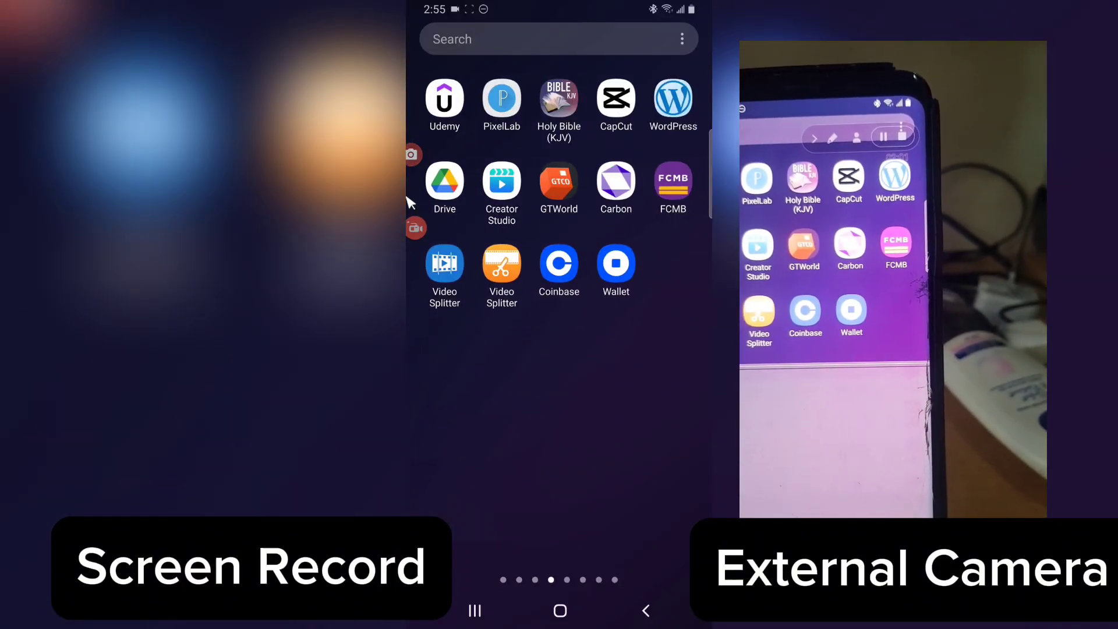
Step: Capture the Udemy, PixelLab and Wallet drawer page with the floating screenshot bubble
left_click(412, 159)
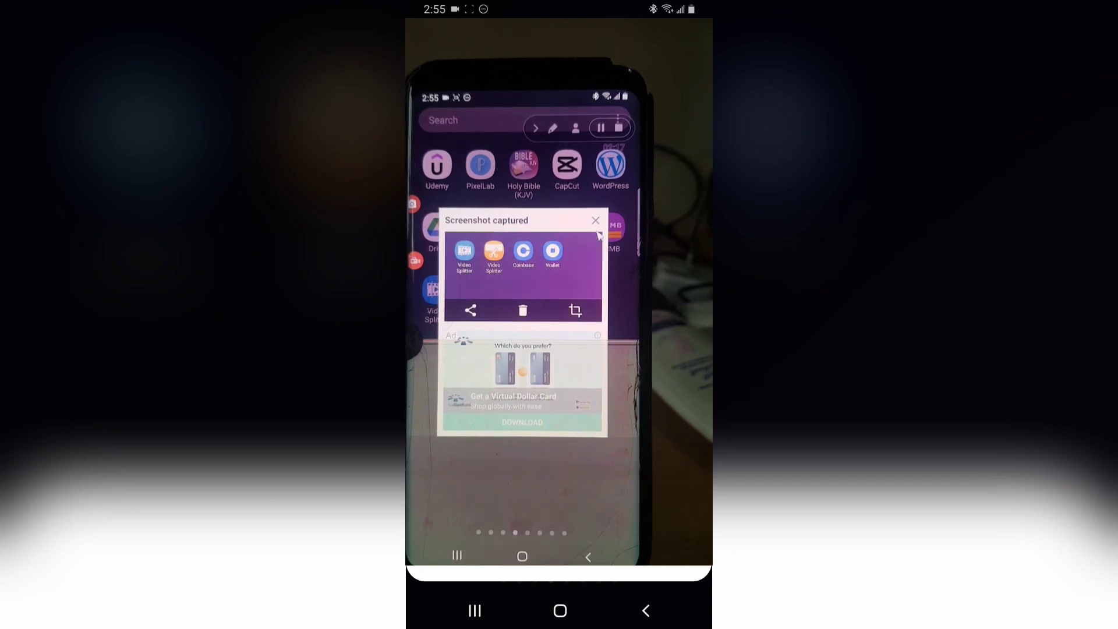
Step: Dismiss the Screenshot captured preview to return to the Udemy, PixelLab and Wallet drawer page
left_click(595, 212)
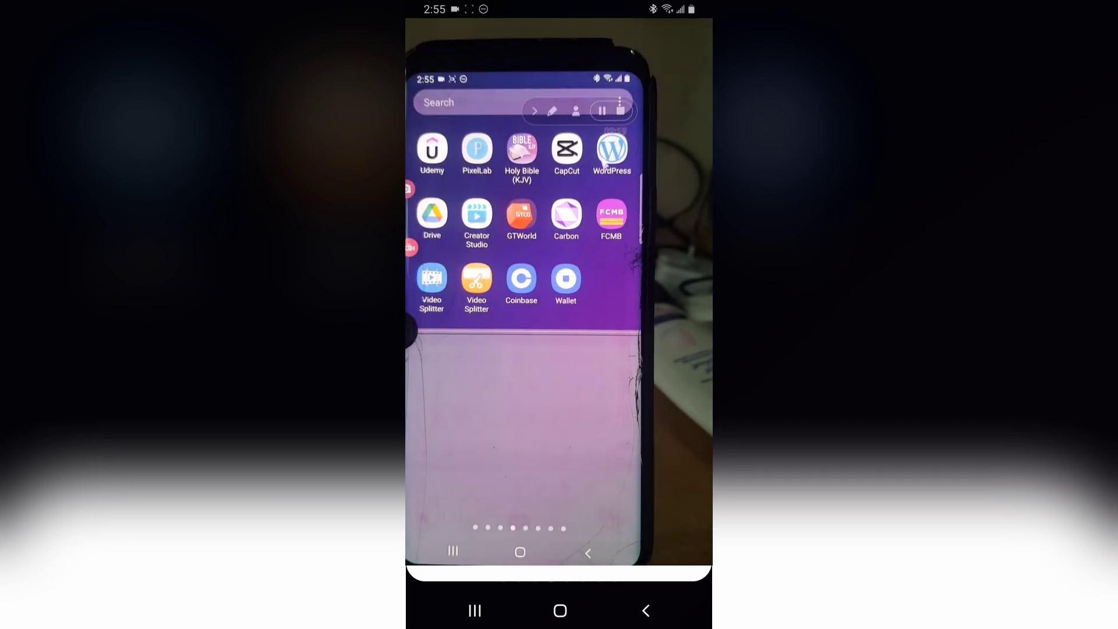